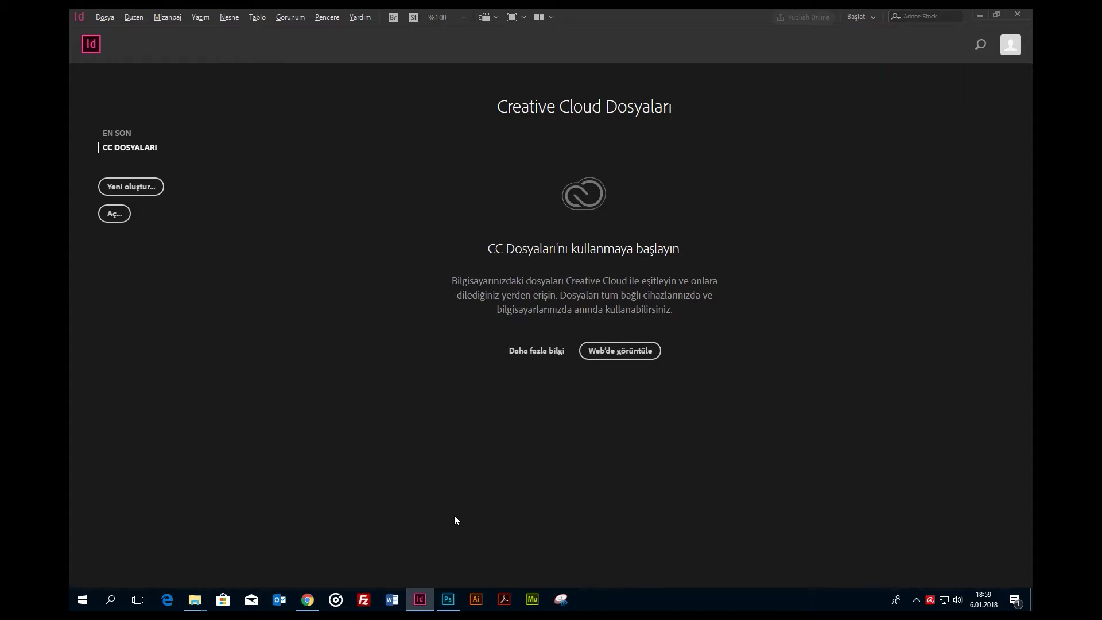
Start a new document and look through all the blank print presets and templates, keeping A4 selected
left_click(105, 19)
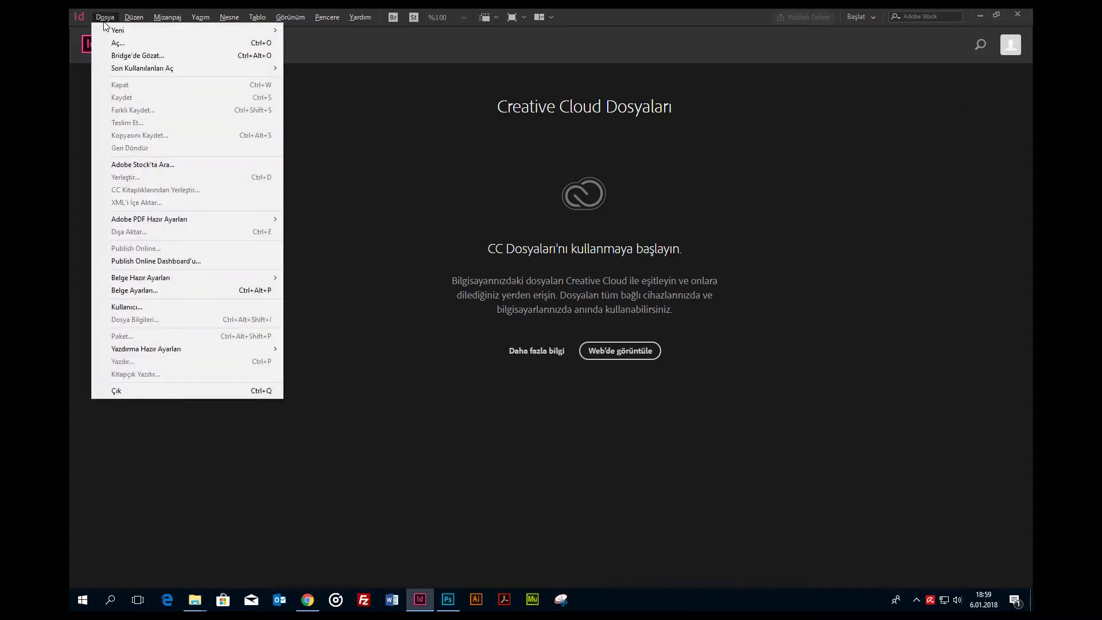
mouse_move(117, 33)
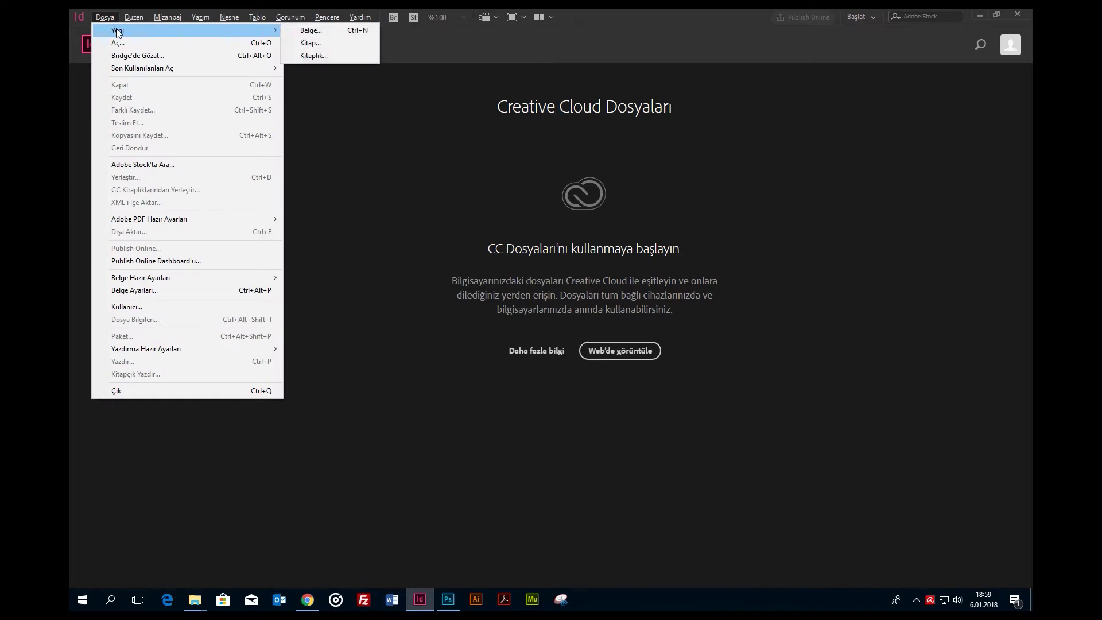
left_click(310, 31)
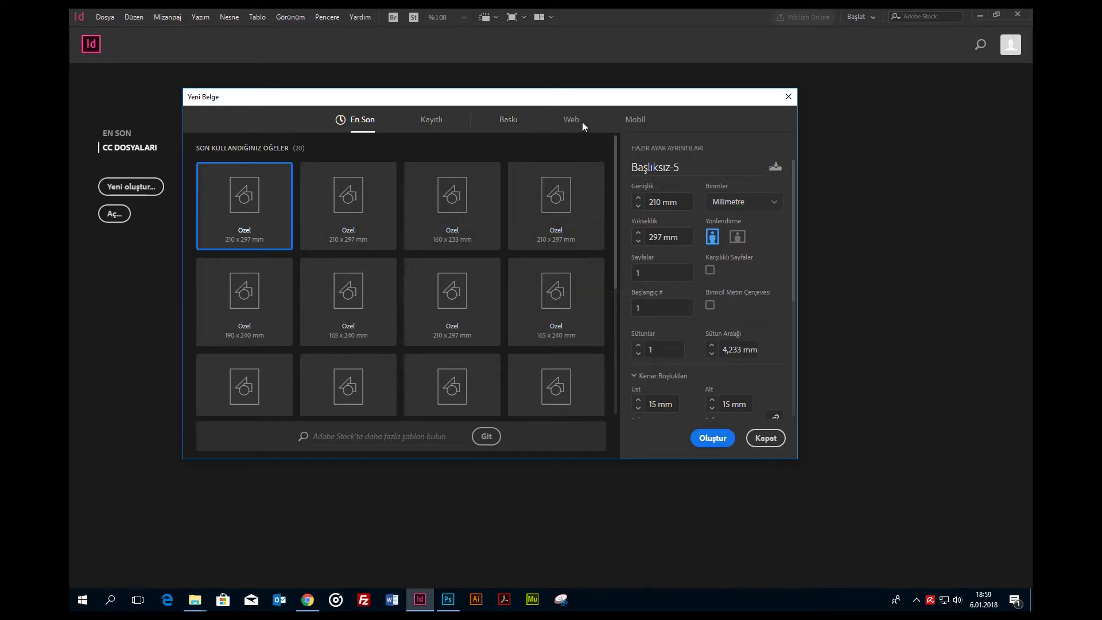
left_click(515, 126)
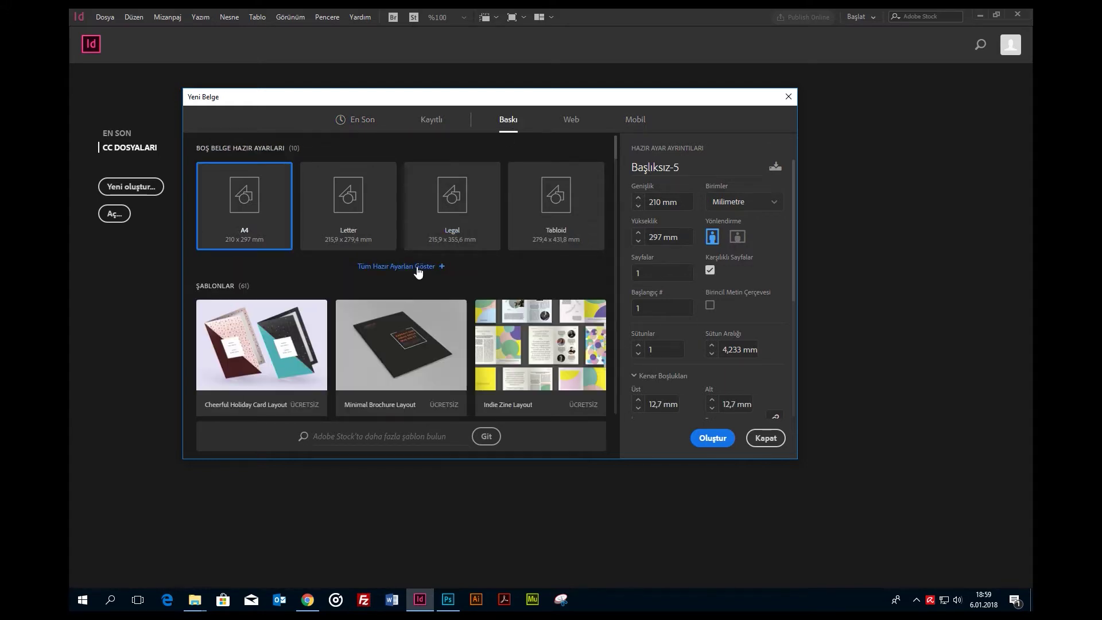
left_click(377, 267)
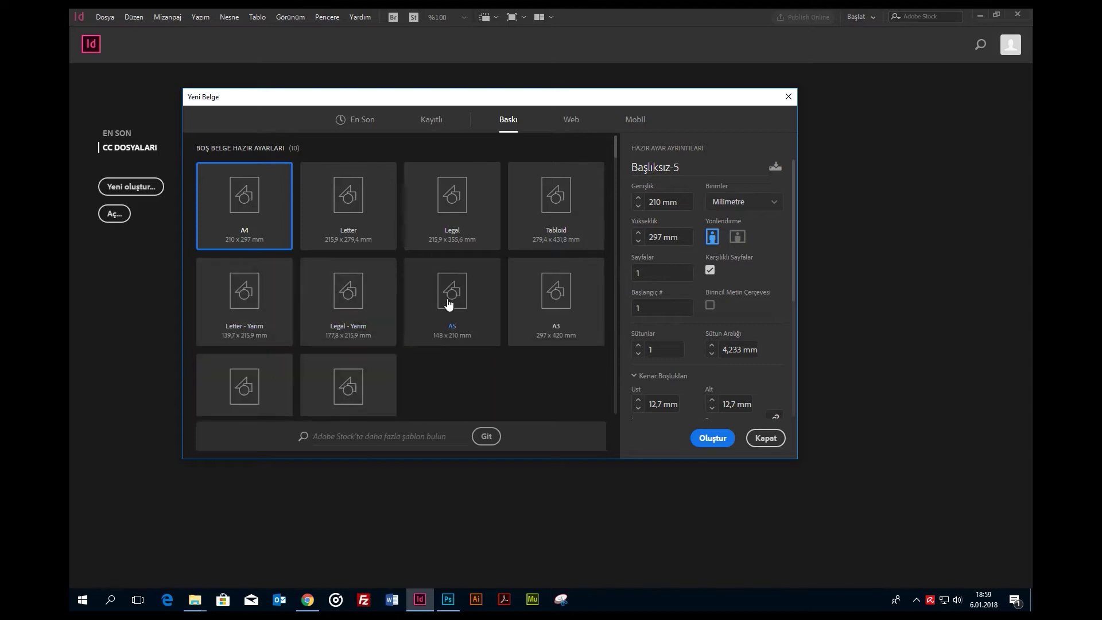
scroll(459, 295, "down", 5)
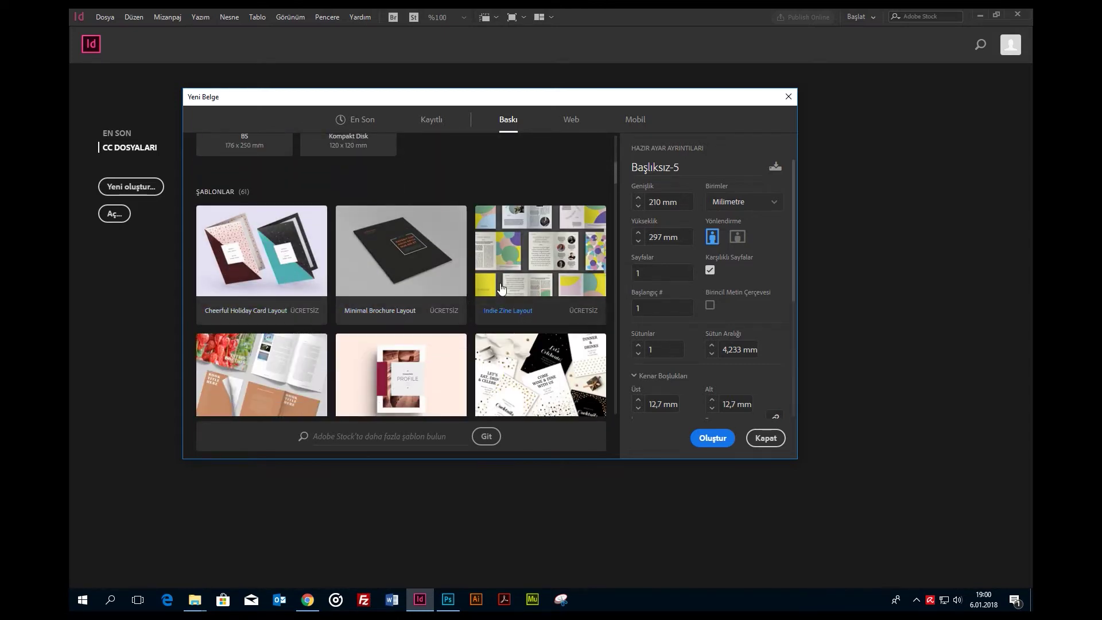
scroll(500, 287, "up", 5)
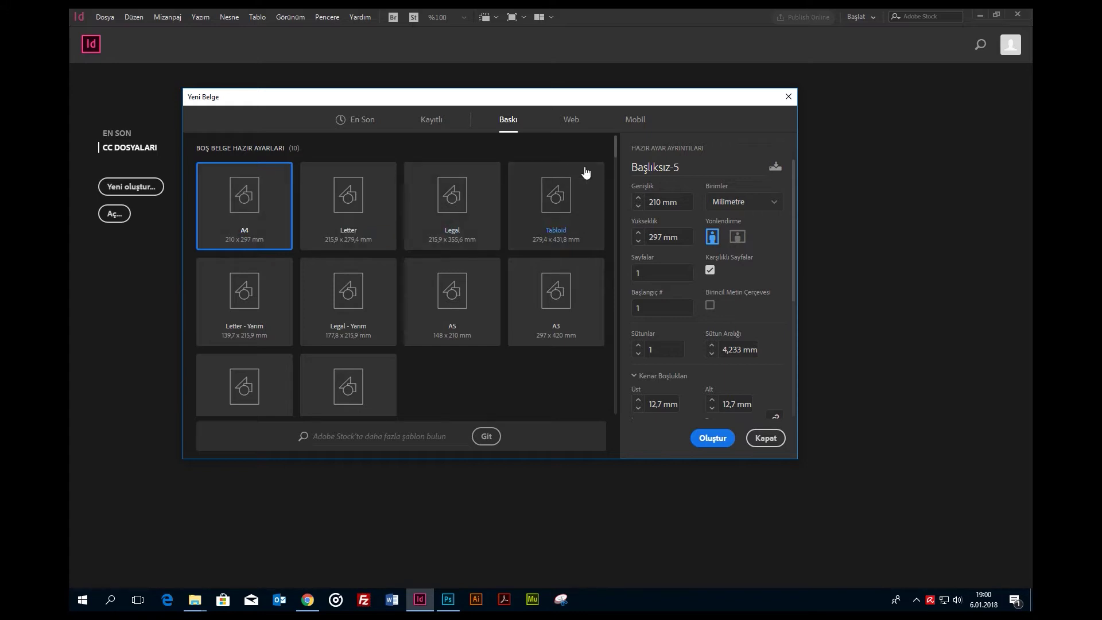
Name the new document antetli and check its unit options and page count, keeping millimetres
left_click_drag(693, 97, 724, 98)
type("antetli")
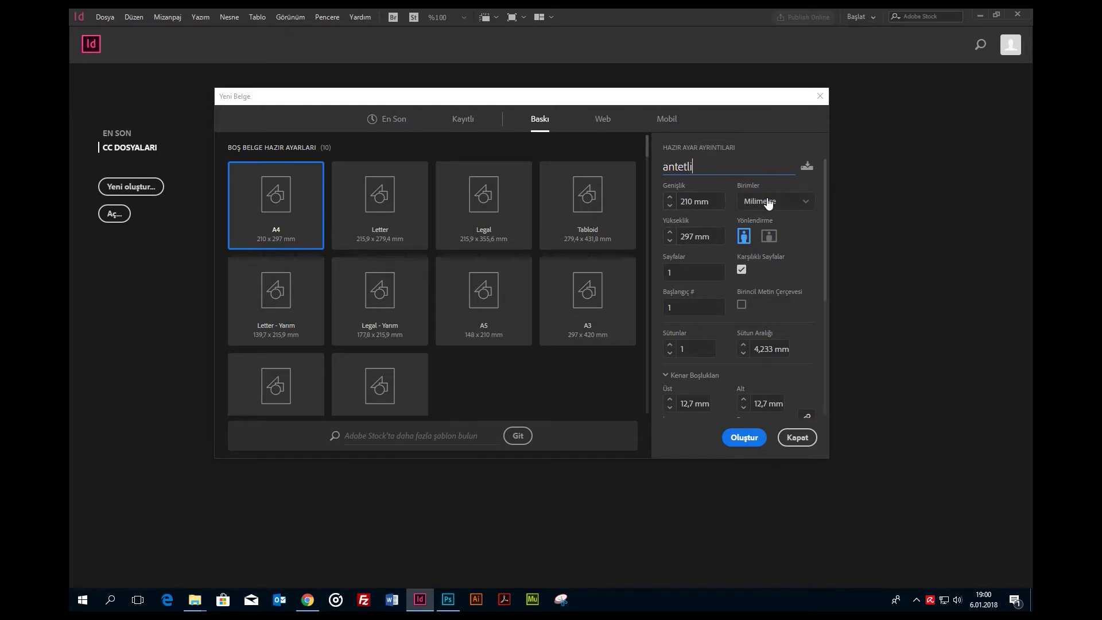
left_click(769, 202)
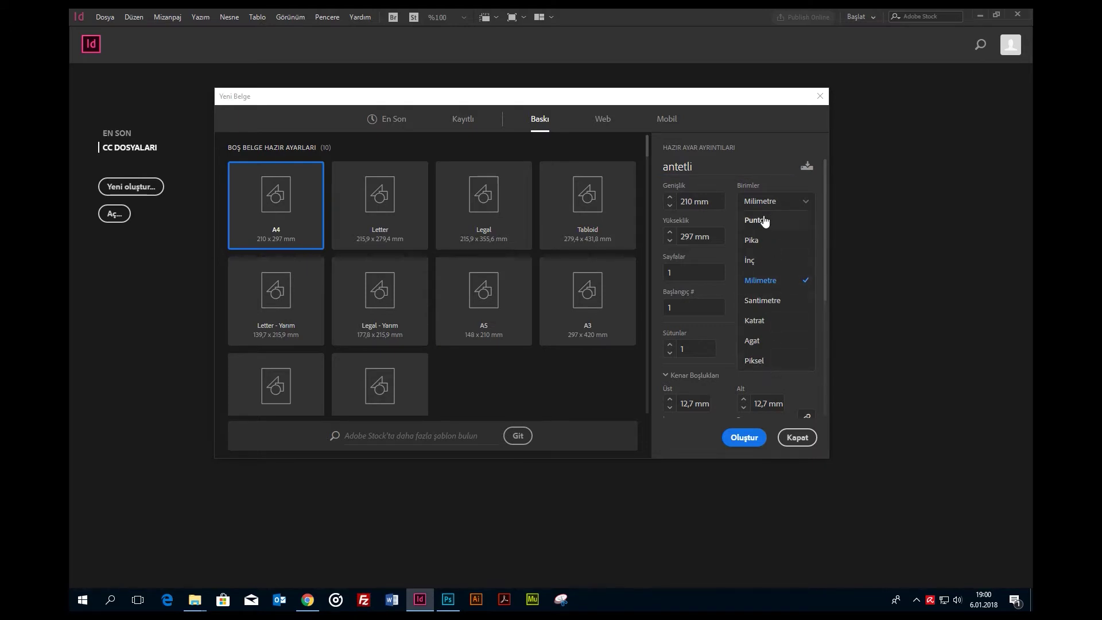
left_click(778, 204)
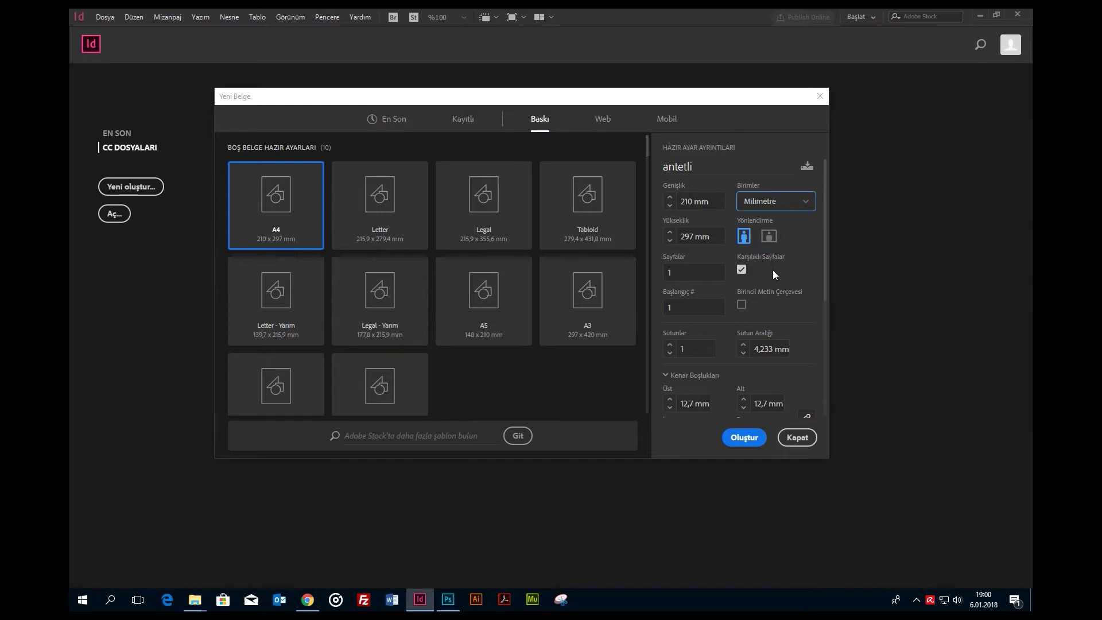
double_click(692, 274)
left_click(783, 274)
Set all four page margins to 18 mm with their values linked
scroll(796, 333, "down", 2)
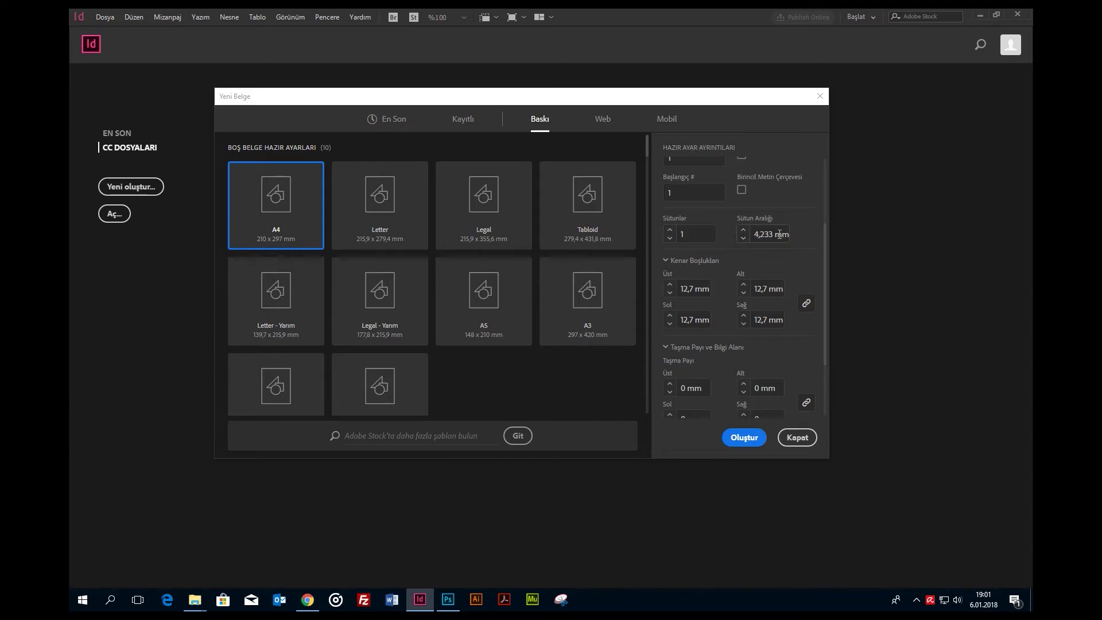
scroll(724, 283, "down", 2)
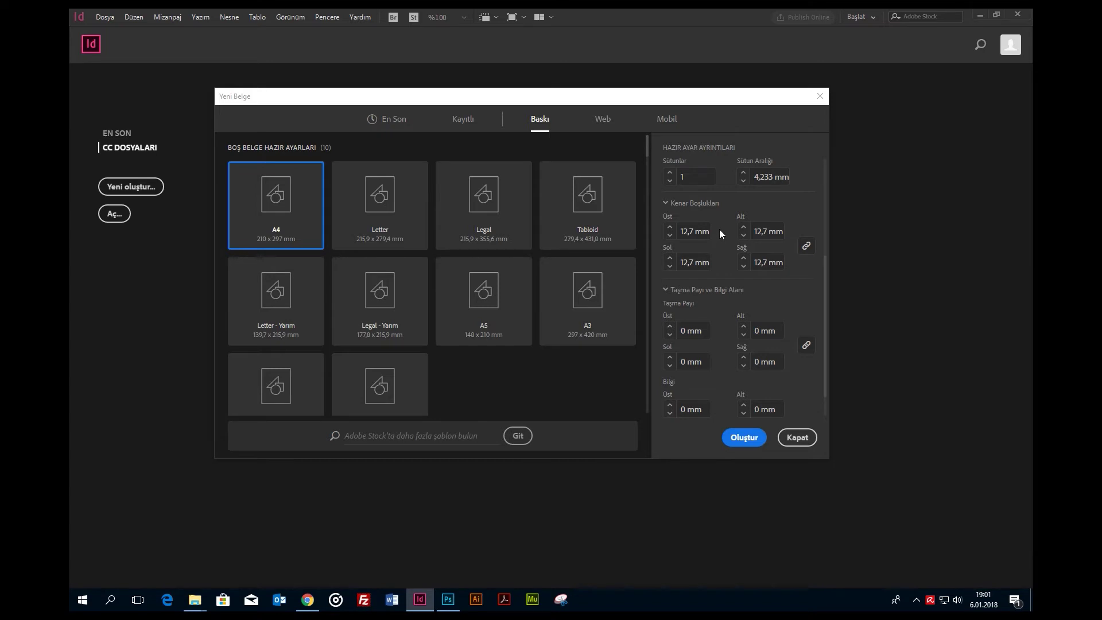
left_click(806, 247)
left_click(807, 248)
left_click(670, 228)
left_click(670, 227)
left_click(670, 227)
left_click(807, 247)
Set the bleed to 3 mm on all sides and create the document
scroll(800, 287, "down", 1)
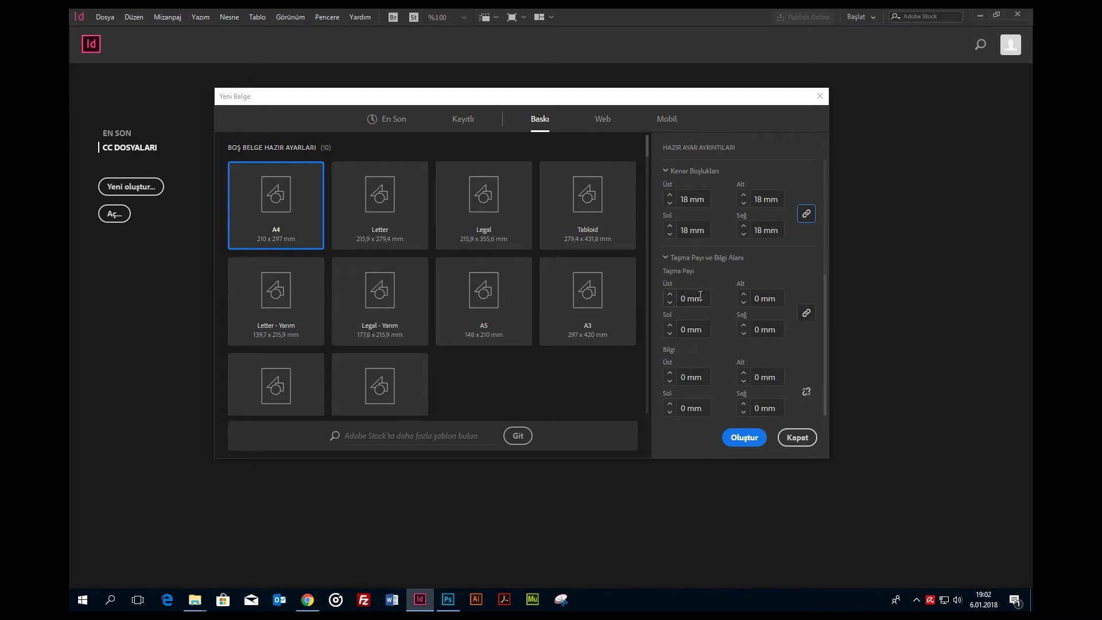
left_click(704, 298)
left_click_drag(705, 297, 678, 297)
type("3")
key("Tab")
left_click(726, 322)
left_click(737, 440)
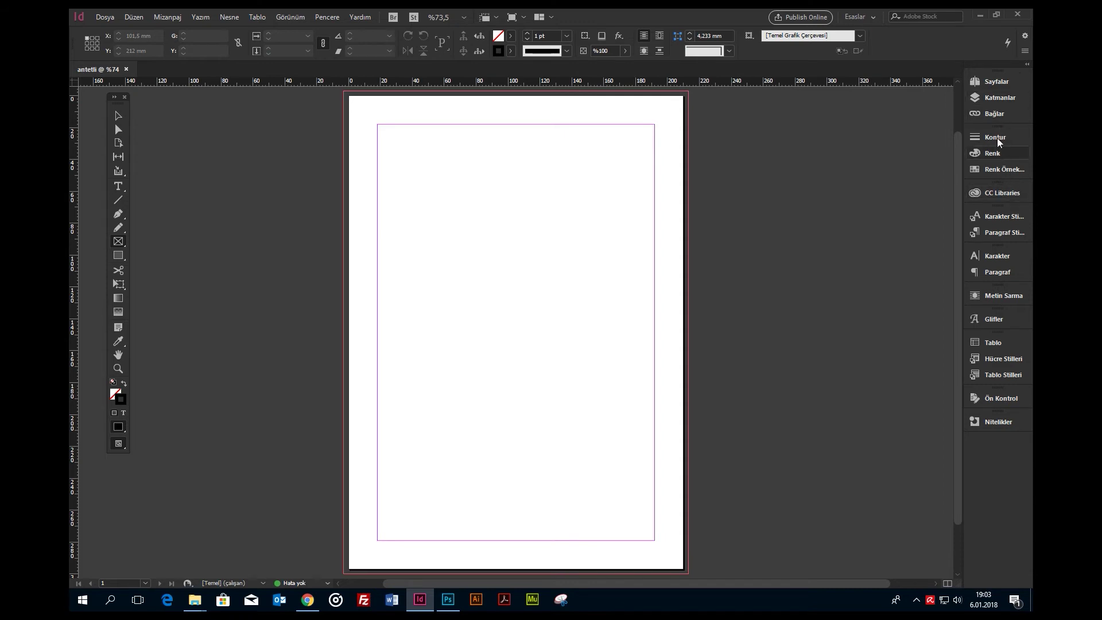
Show the document's layers and hide them again
left_click(1004, 95)
left_click(1003, 95)
left_click(1003, 96)
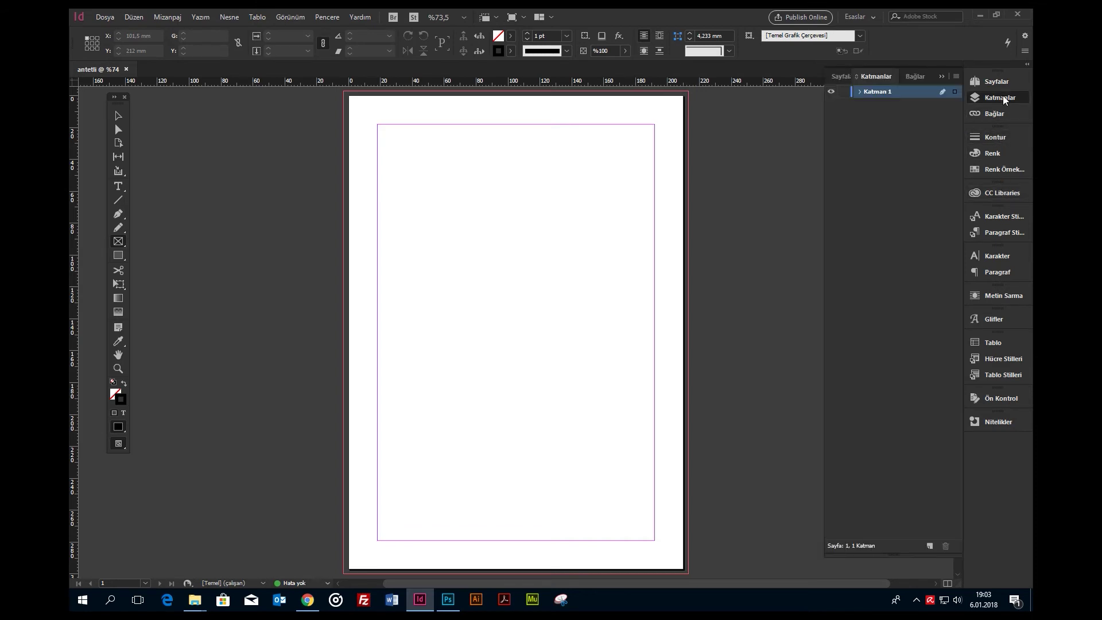
left_click(1003, 96)
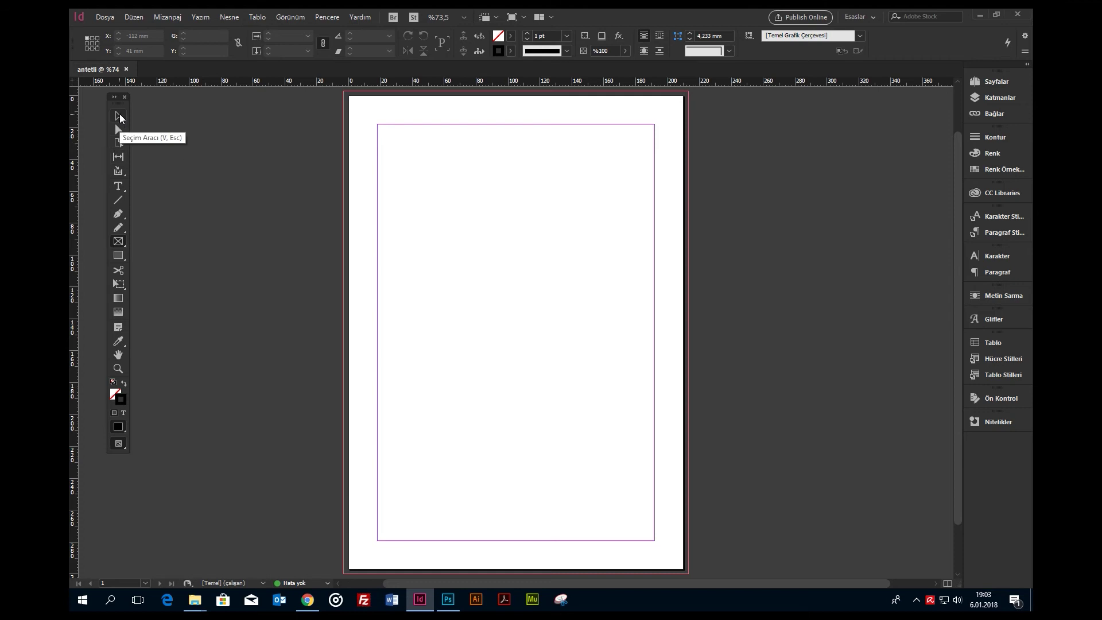
Try out the Kitap workspace and the Tipografi workspace
left_click(319, 17)
mouse_move(412, 43)
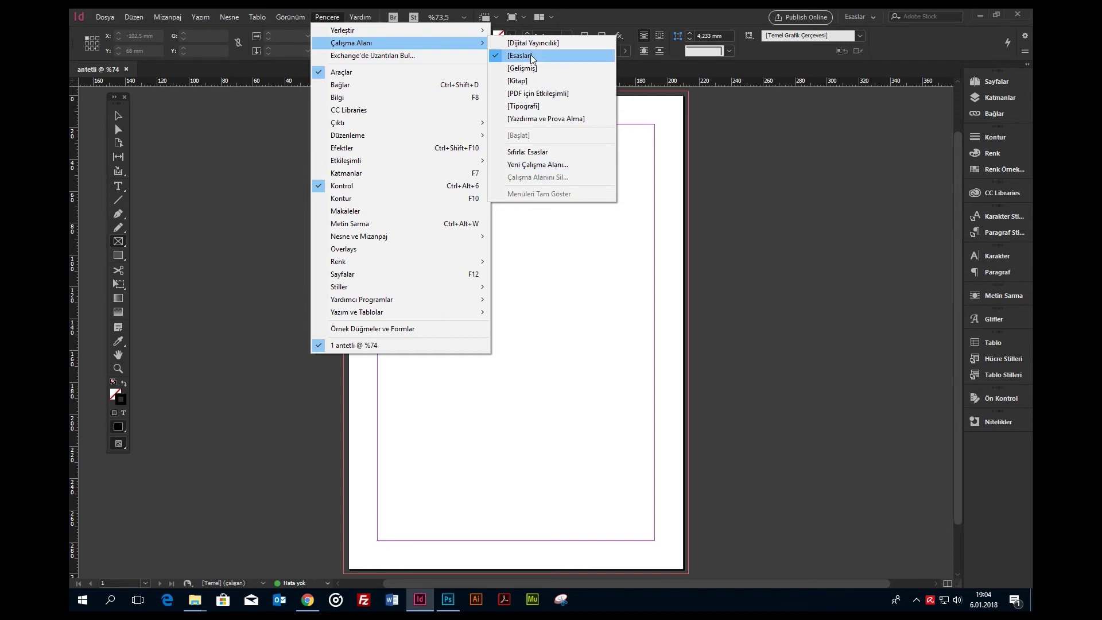
left_click(532, 82)
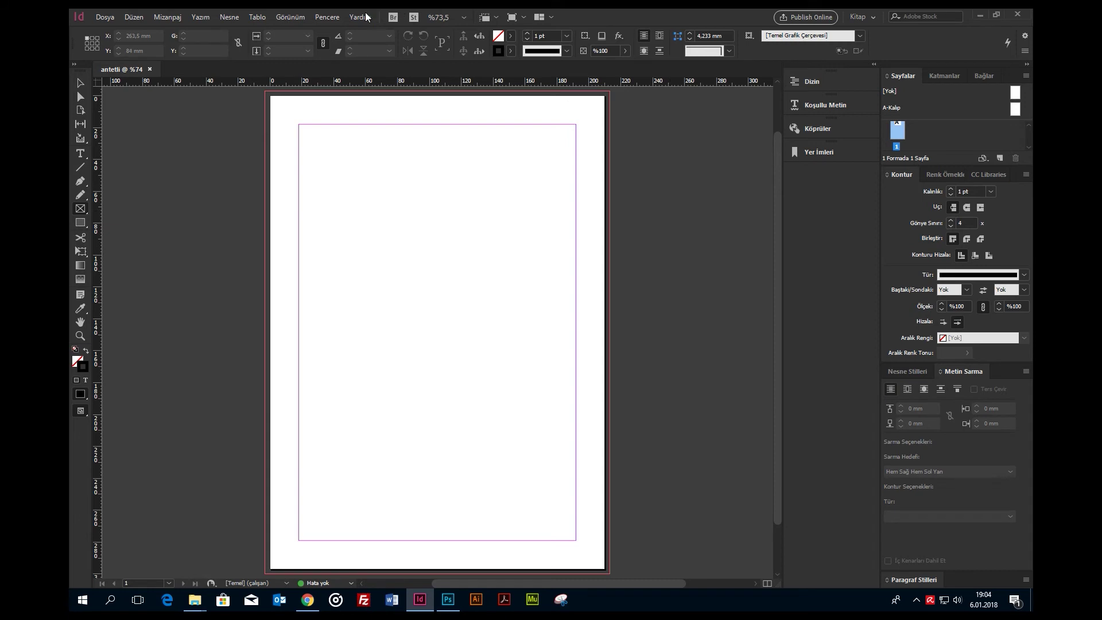
left_click(337, 21)
mouse_move(368, 42)
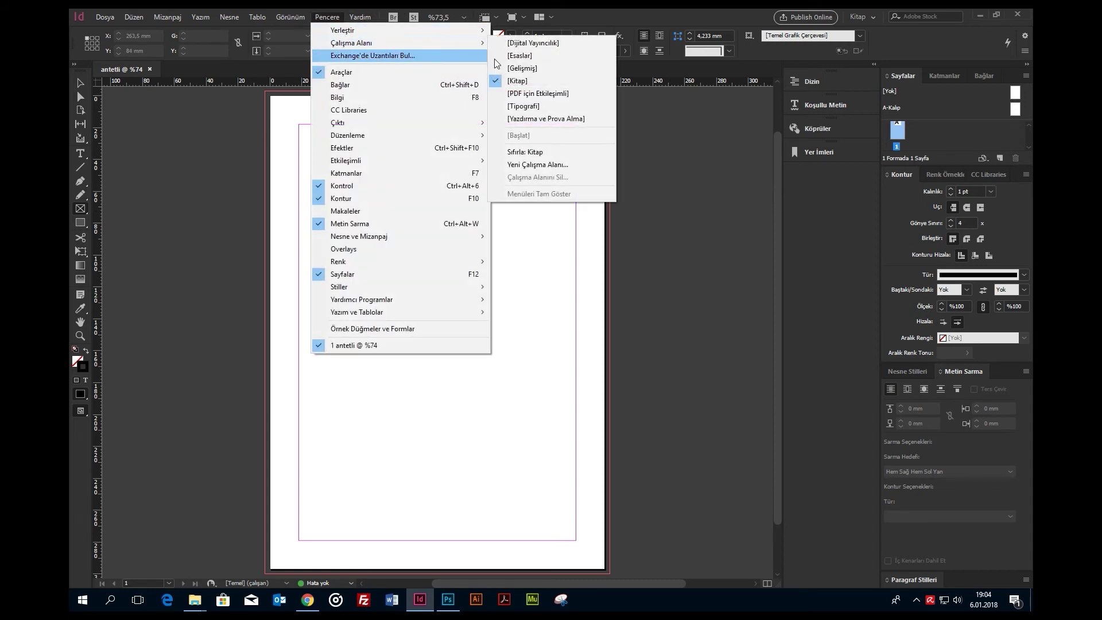
left_click(529, 105)
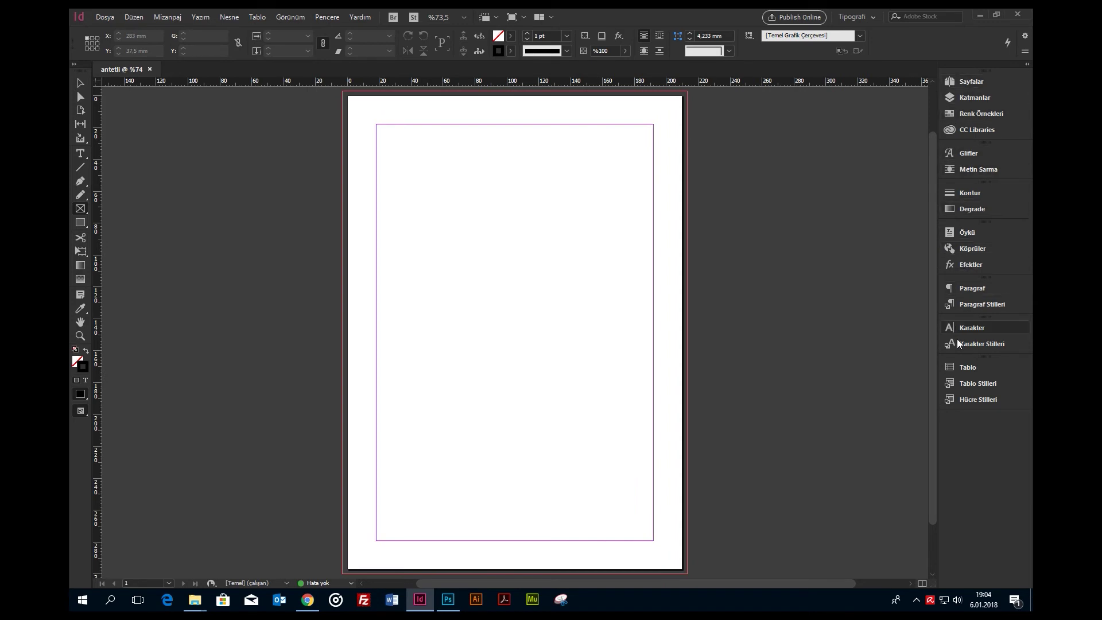
Switch the workspace back to Esaslar
left_click(325, 19)
mouse_move(373, 43)
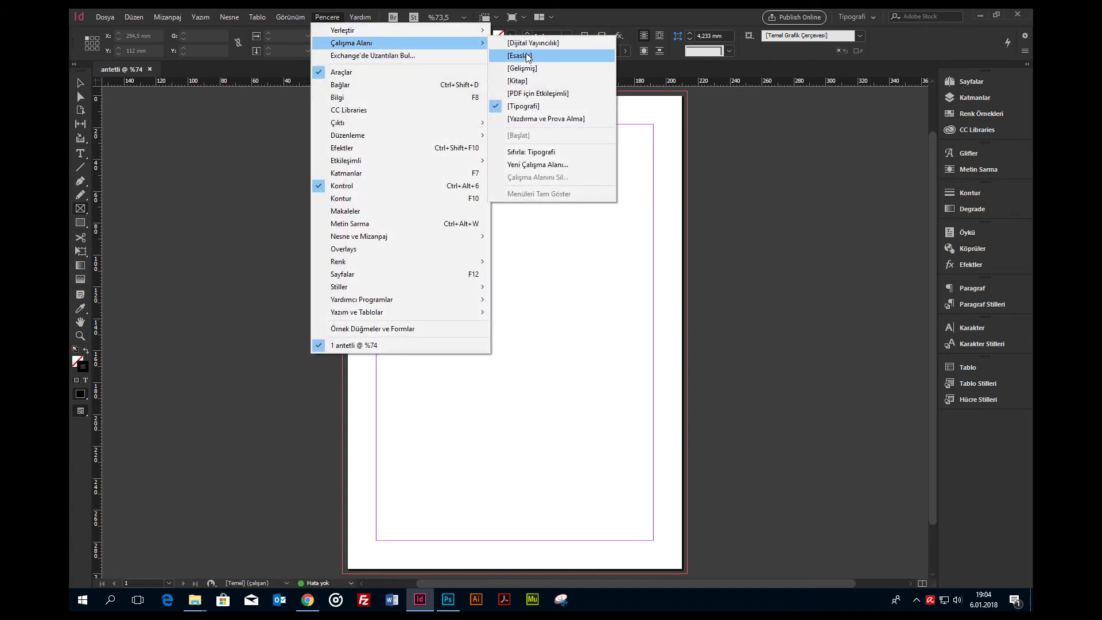
left_click(527, 55)
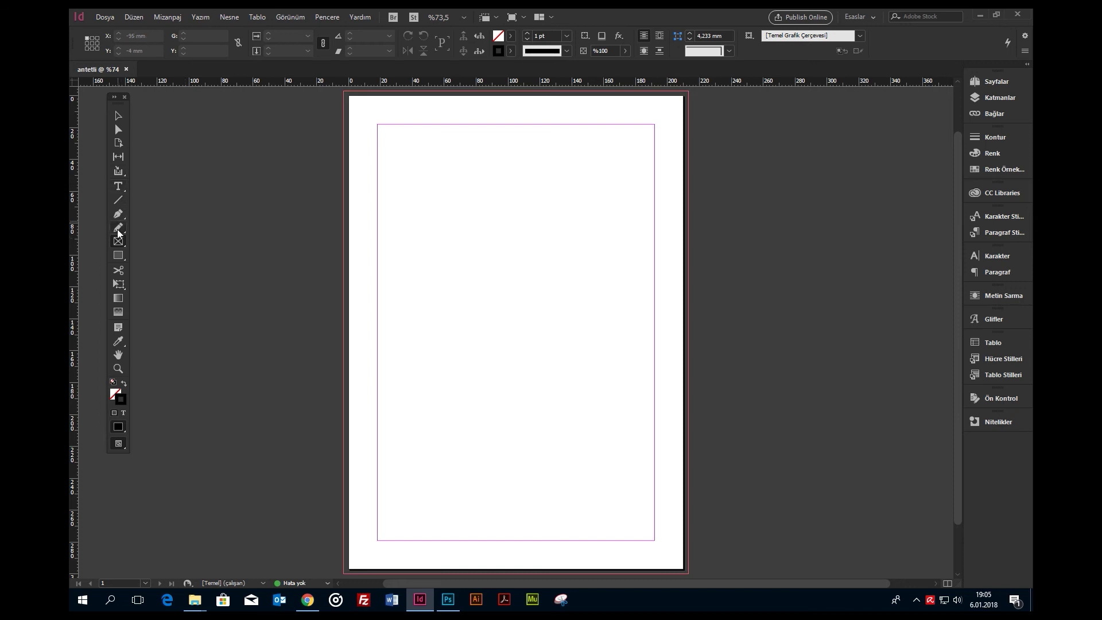
Draw an empty rectangular frame about 104.5 × 89 mm in the page's upper part, view its fill and stroke options, and deselect it
left_click_drag(413, 149, 580, 290)
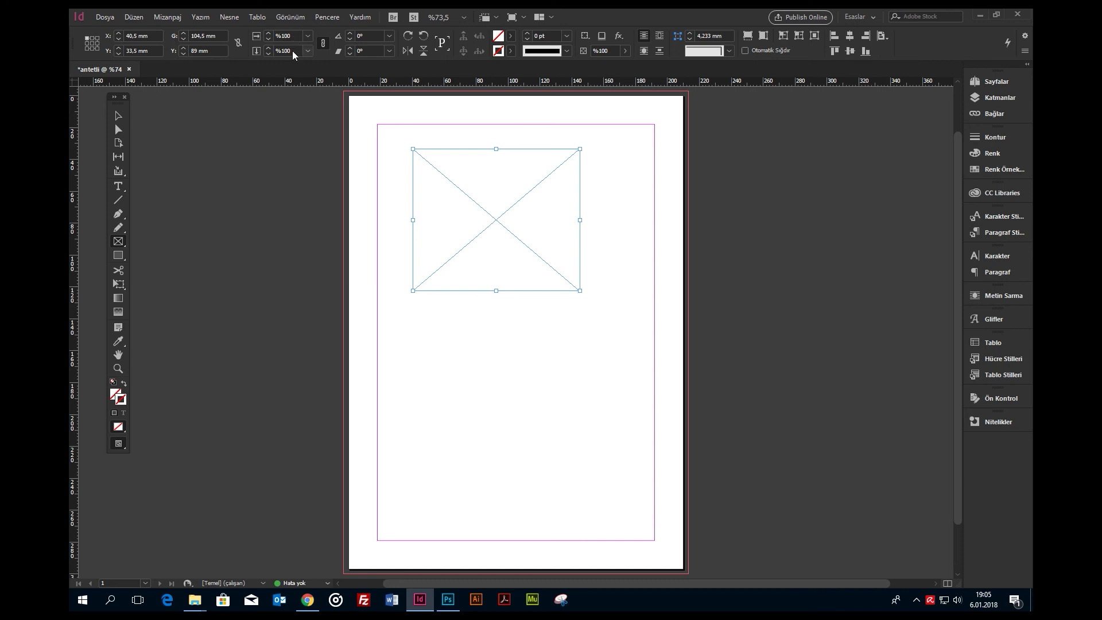
left_click(509, 37)
left_click(508, 37)
left_click(512, 51)
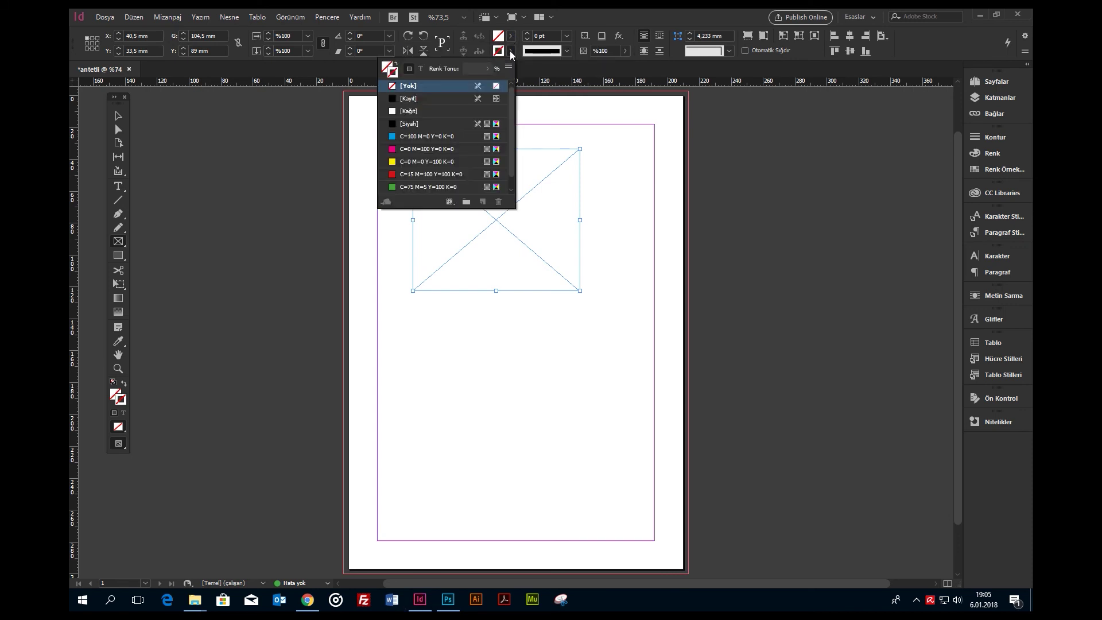
left_click(511, 51)
left_click(566, 36)
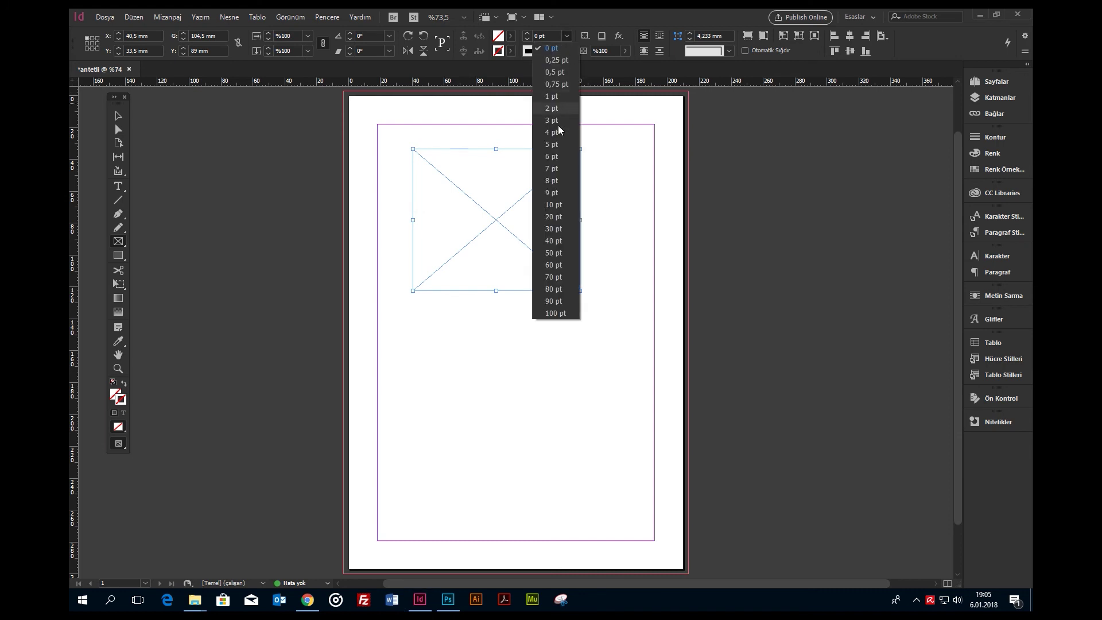
left_click(610, 8)
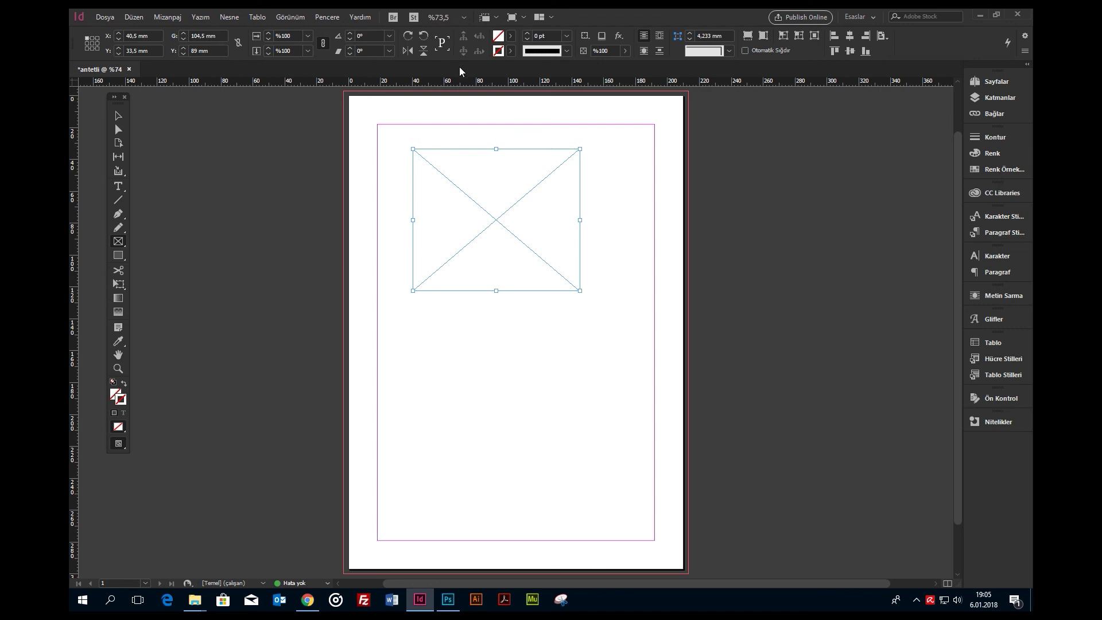
left_click(118, 116)
left_click(287, 192)
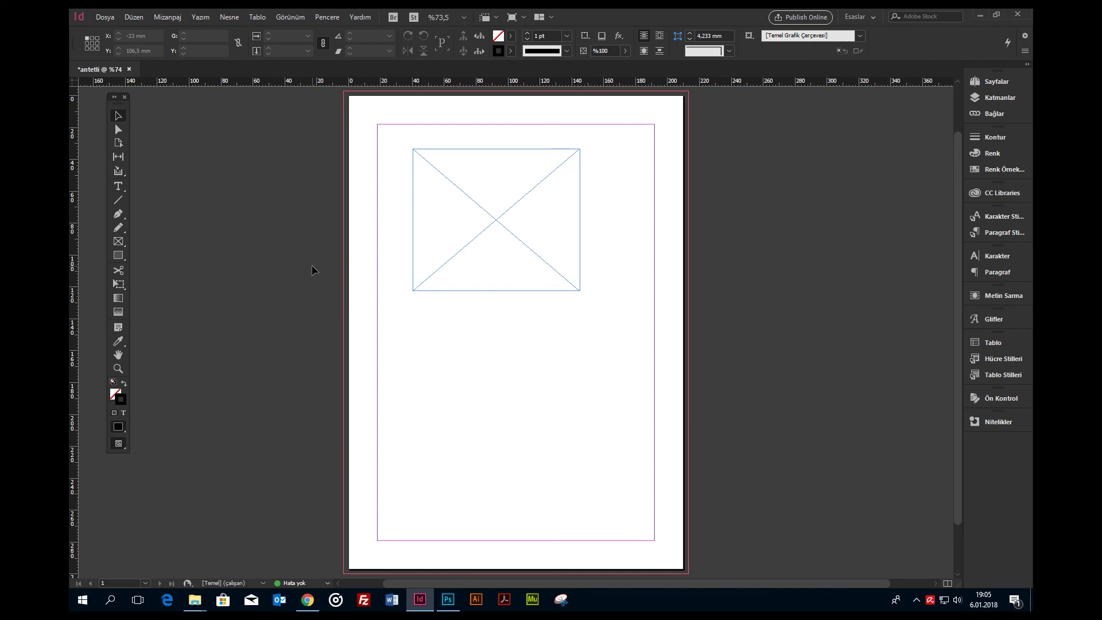
Save the document to the desktop (Masaüstü) as antetli in InDesign CC 2018 format and close it
left_click(114, 18)
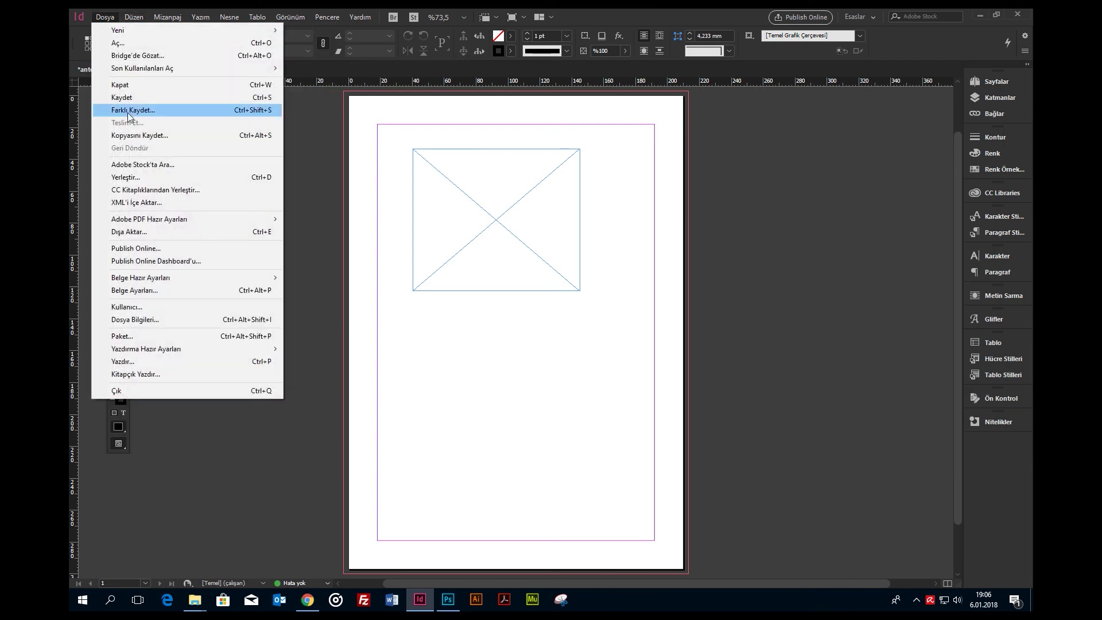
left_click(241, 98)
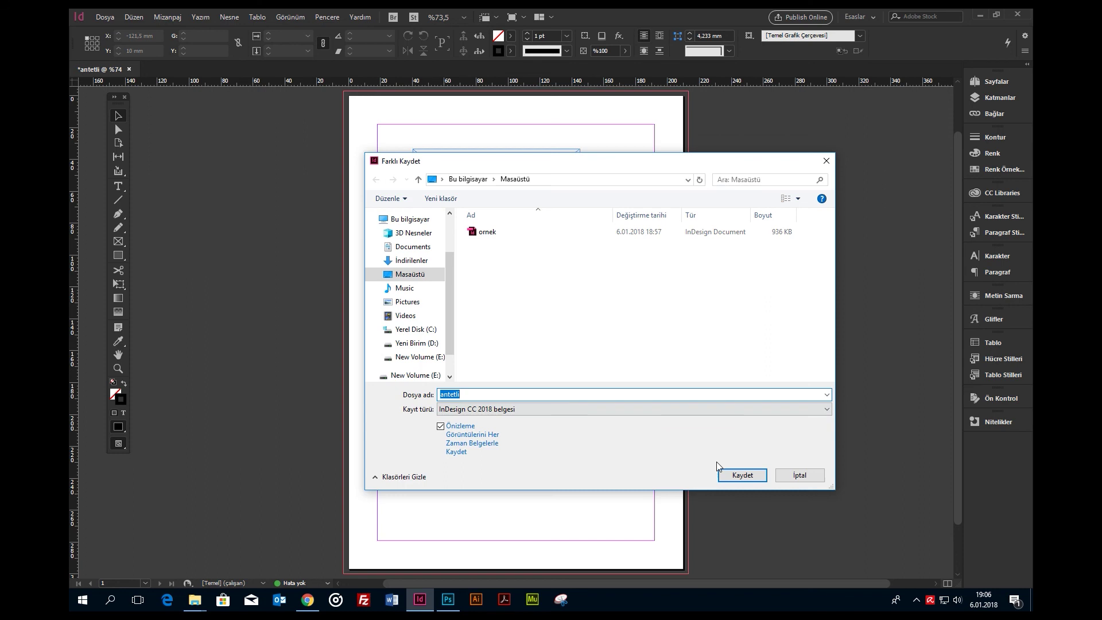
left_click(742, 475)
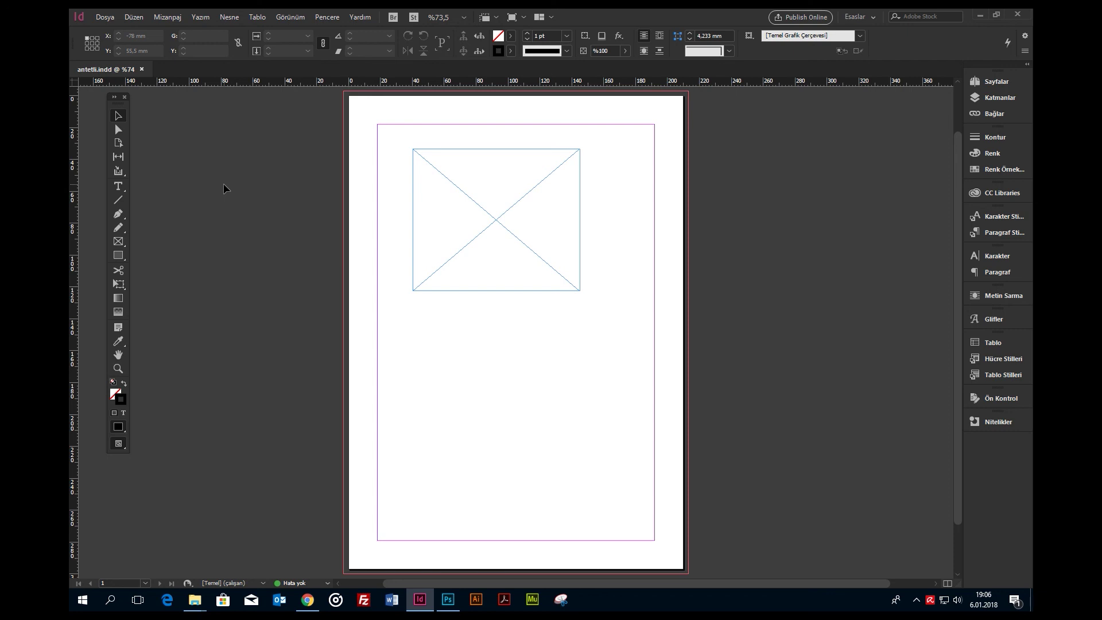
left_click(141, 69)
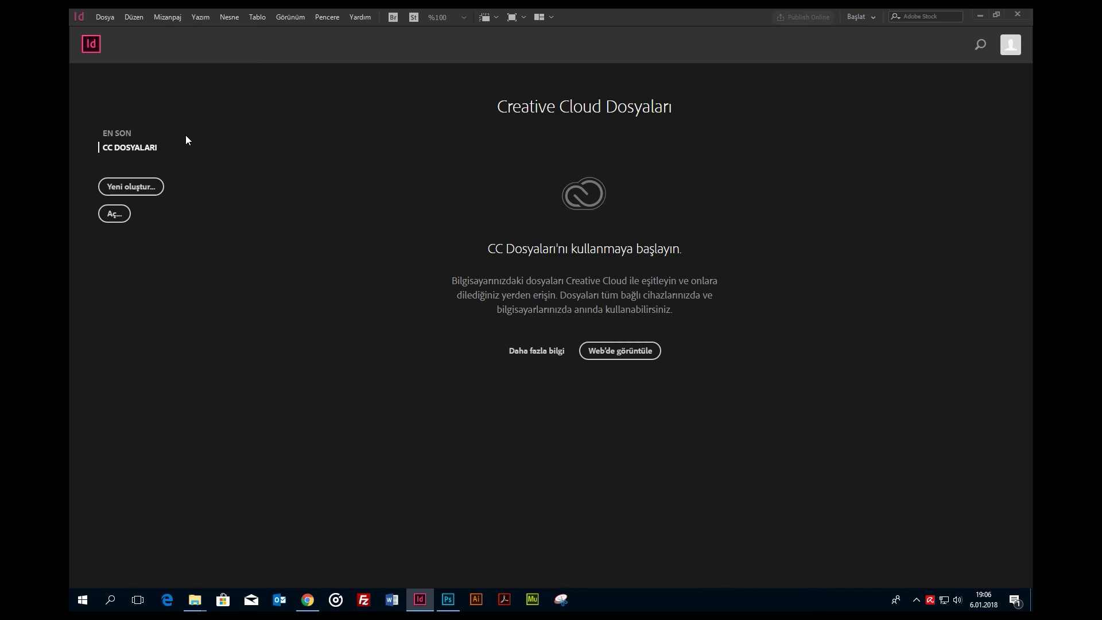